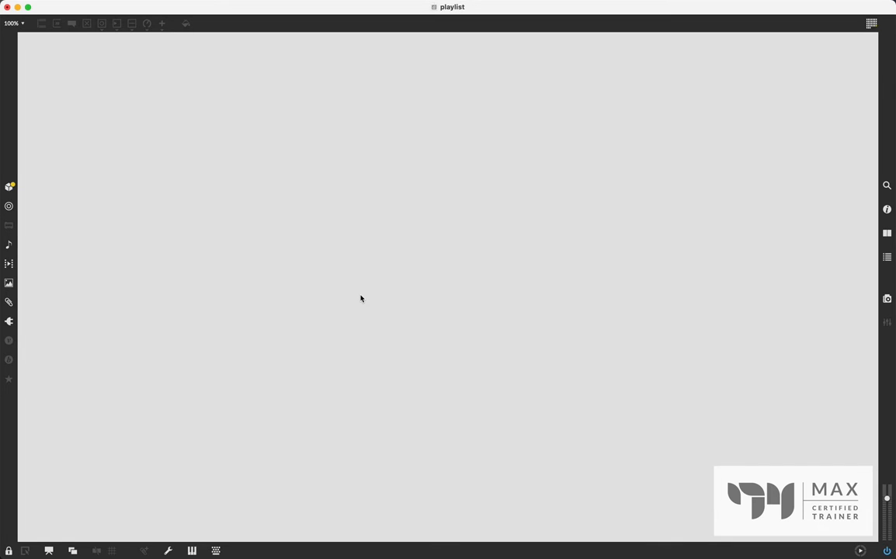
# - Unlock the patch, add the built-in jongly audio file as a playlist object, and enlarge it to show its waveform
pyautogui.press('super+e')
pyautogui.click(9, 243)
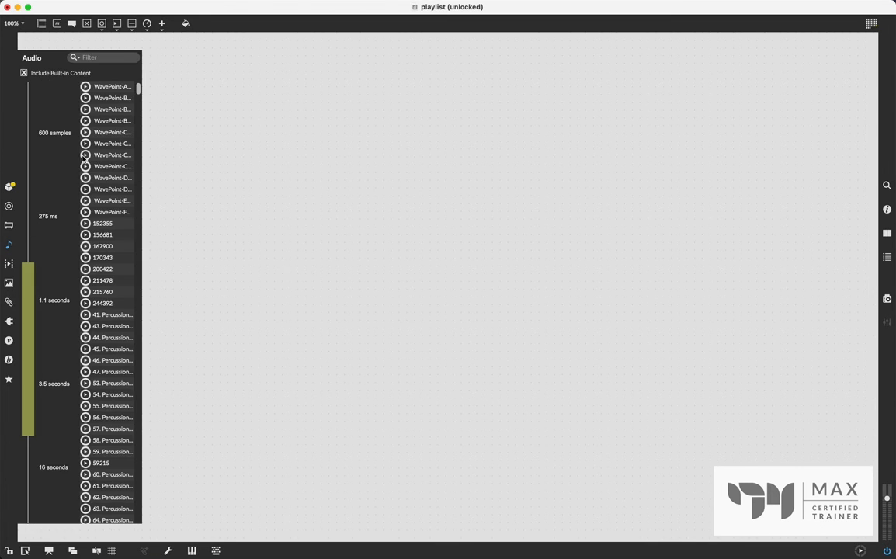
pyautogui.click(84, 57)
pyautogui.write('jongly')
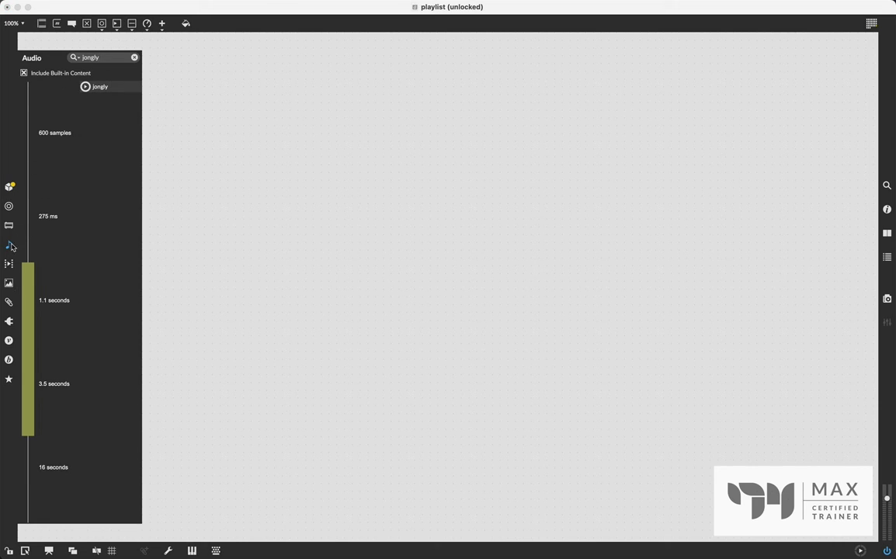
pyautogui.moveTo(117, 87); pyautogui.dragTo(81, 99)
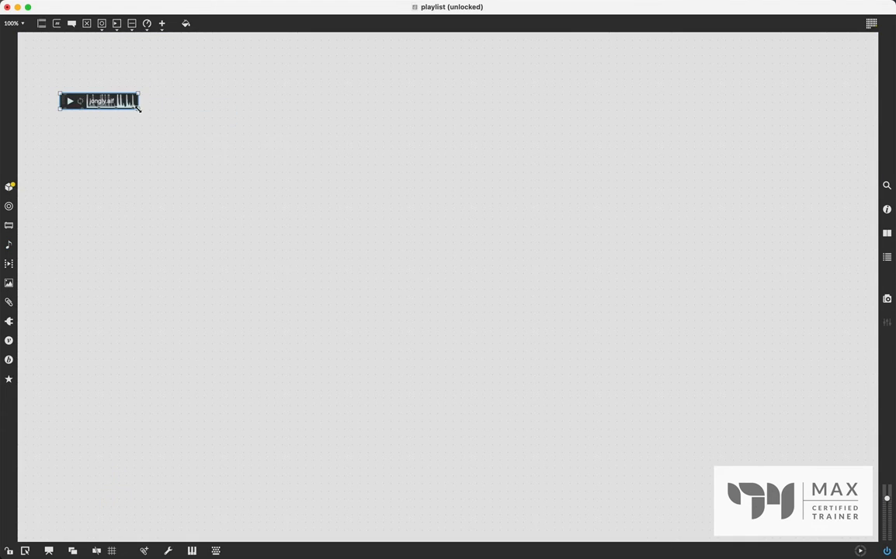
pyautogui.moveTo(138, 109); pyautogui.dragTo(249, 107)
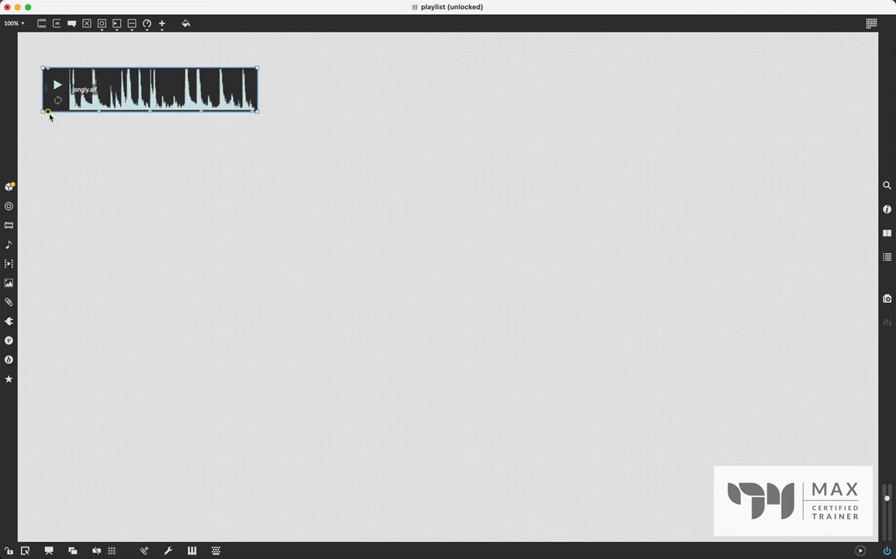
# - Add an ezdac~ audio output object below the playlist and enlarge it
pyautogui.click(70, 202)
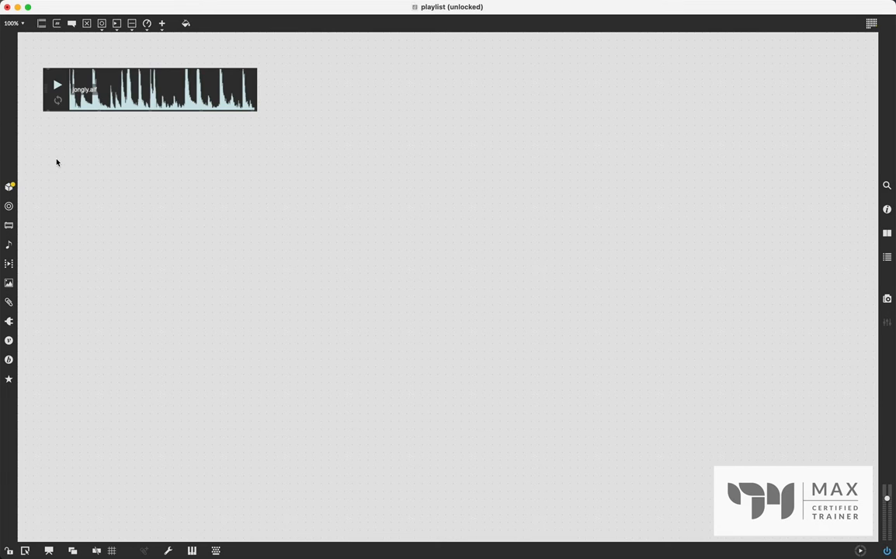
pyautogui.write('ne')
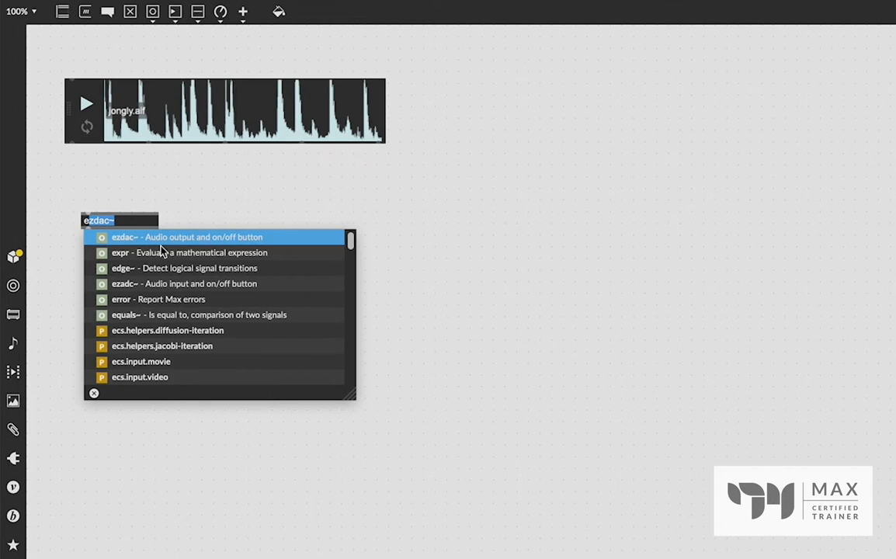
pyautogui.press('Return')
pyautogui.click(110, 249)
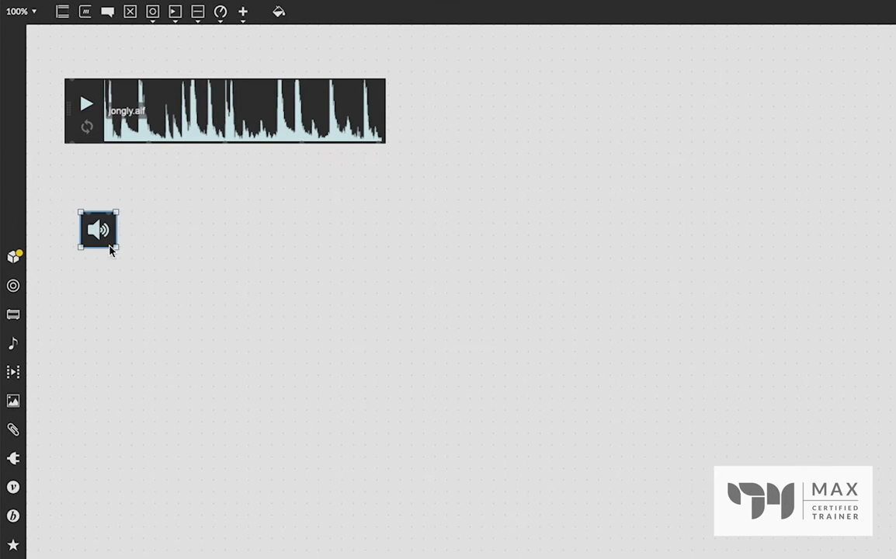
pyautogui.moveTo(114, 247); pyautogui.dragTo(128, 262)
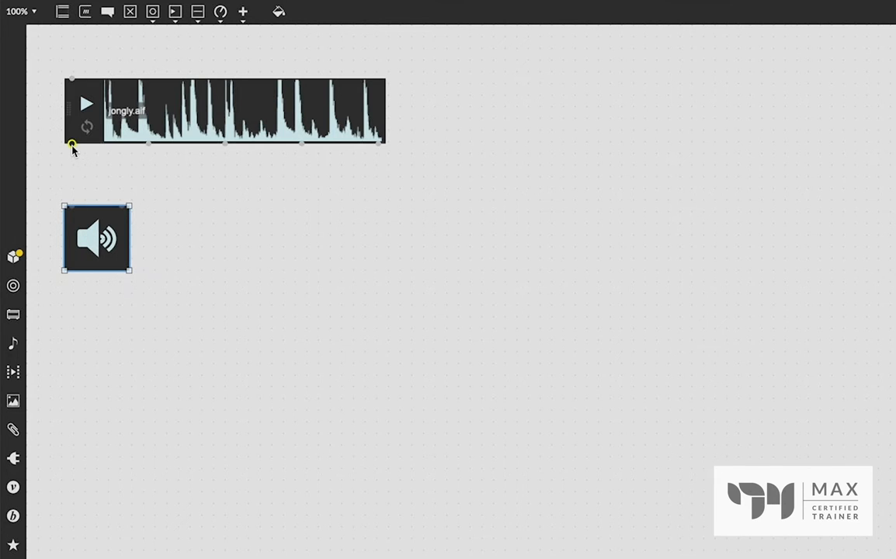
# - Connect the playlist's Channel 1 and Channel 2 outlets to the two inlets of the ezdac~ object placed beneath it
pyautogui.moveTo(72, 146); pyautogui.dragTo(72, 206)
pyautogui.moveTo(97, 249); pyautogui.dragTo(98, 226)
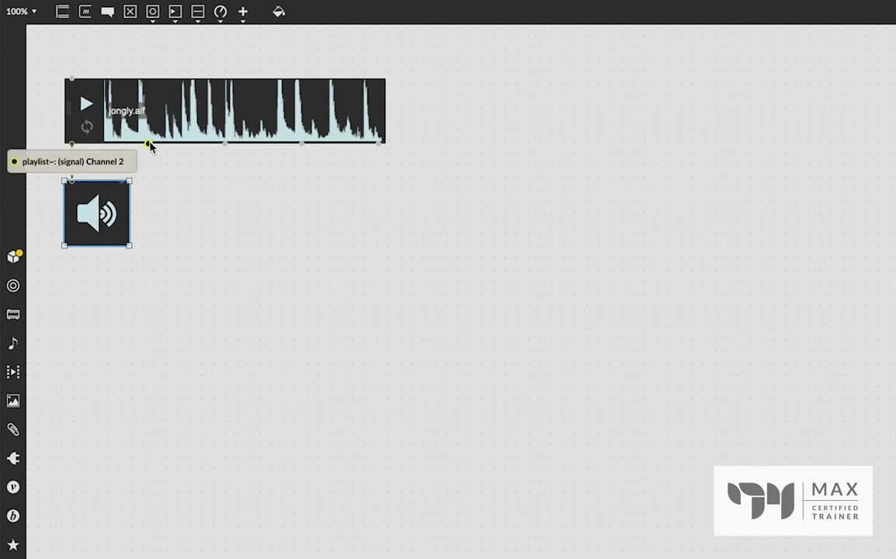
pyautogui.moveTo(150, 146); pyautogui.dragTo(111, 192)
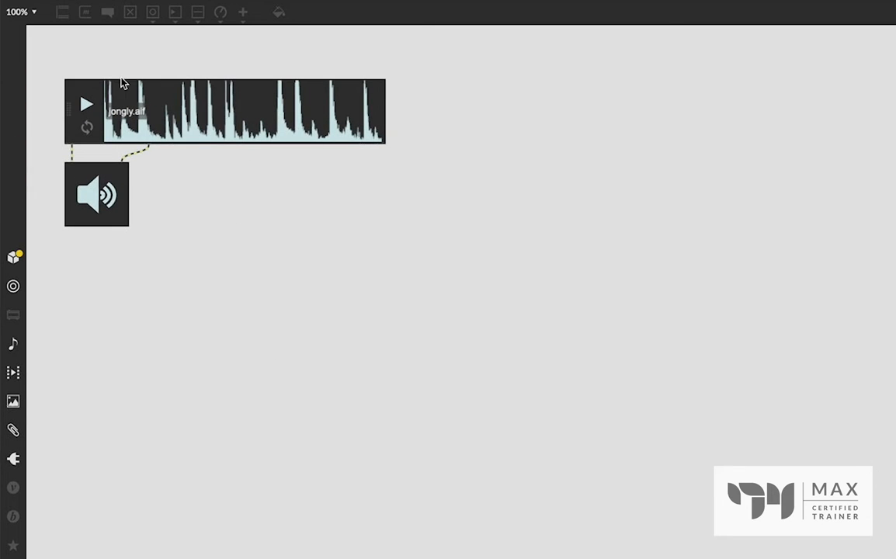
# - Play and stop the jongly.aif clip once, turn on its looping, and play and stop it again
pyautogui.click(87, 106)
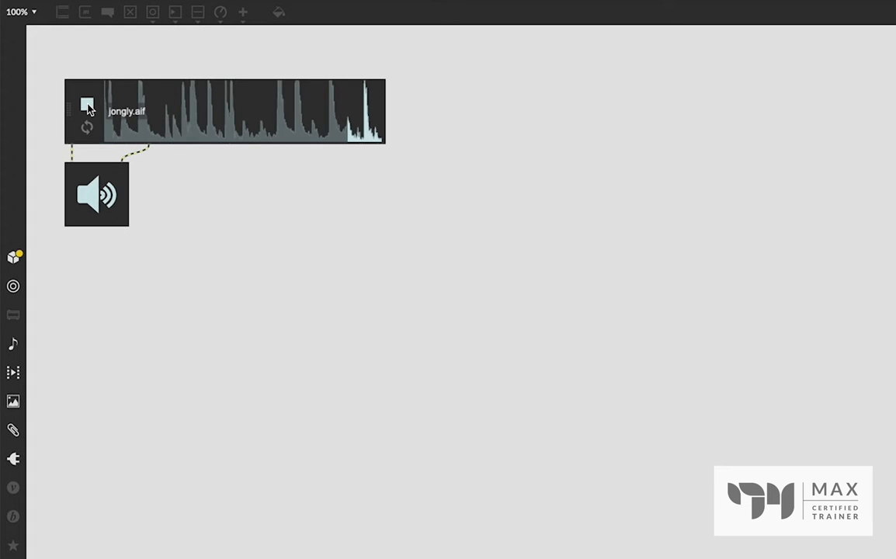
pyautogui.click(87, 107)
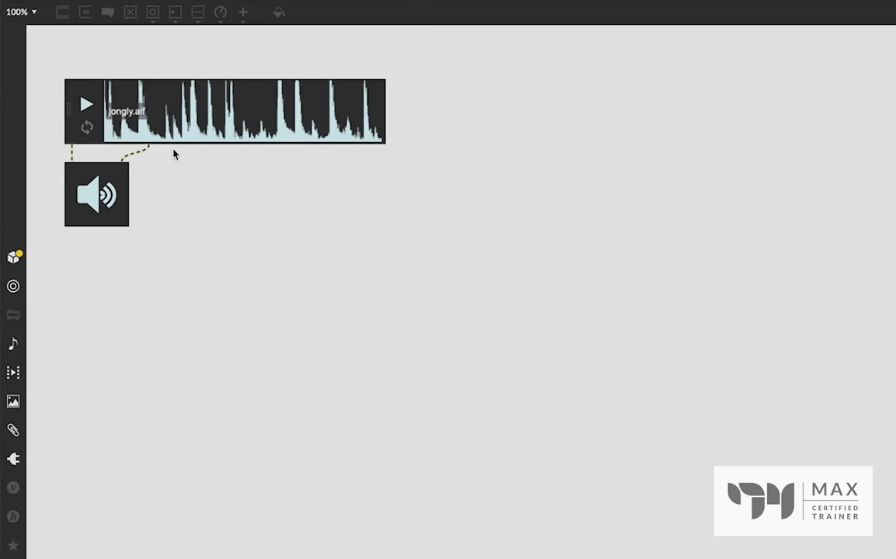
pyautogui.click(87, 128)
pyautogui.click(87, 104)
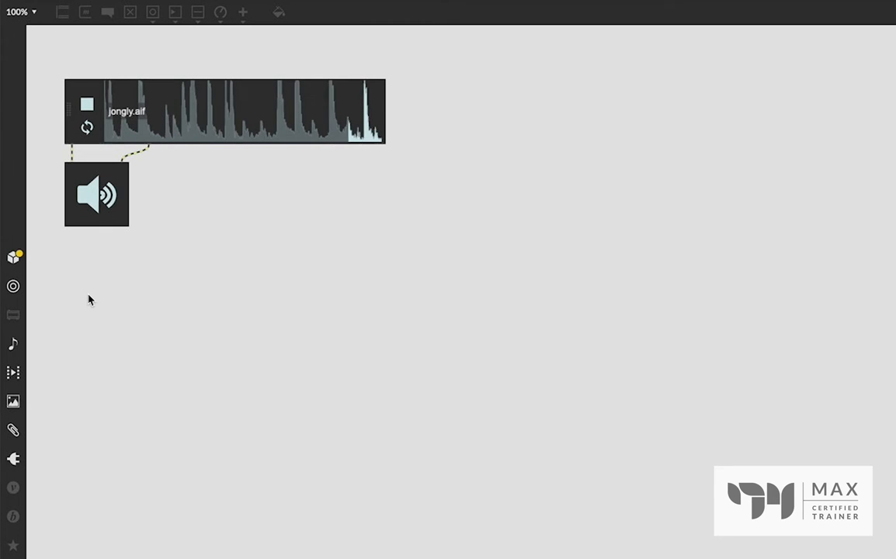
pyautogui.click(89, 107)
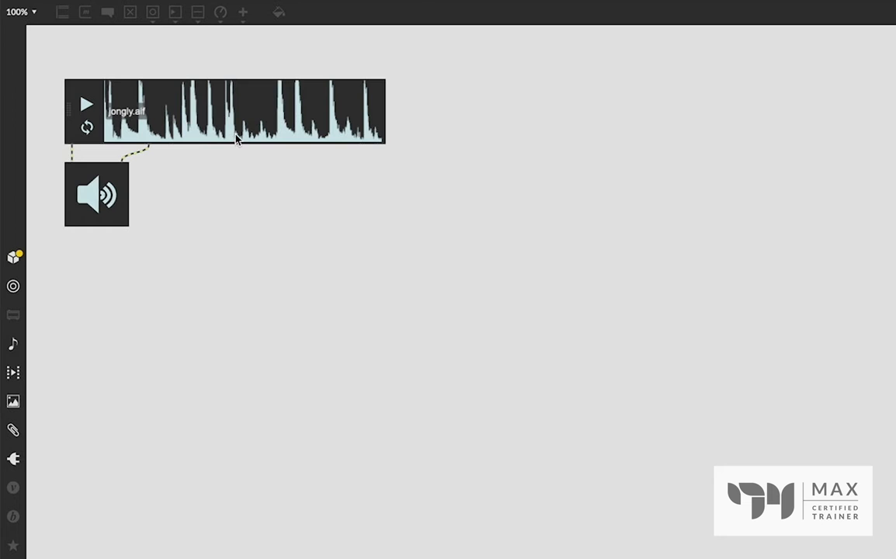
# - Select a short section before the middle of the jongly.aif waveform and audition it as a loop
pyautogui.moveTo(235, 139); pyautogui.dragTo(182, 134)
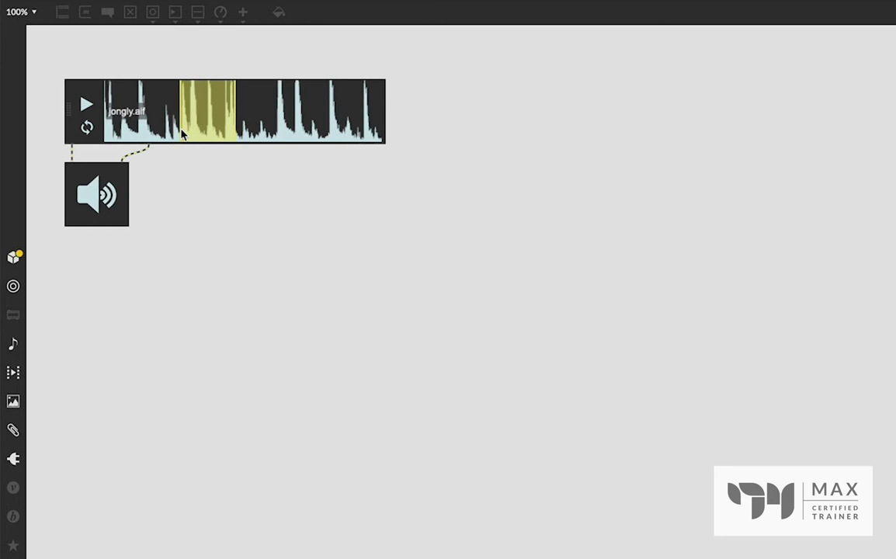
pyautogui.click(86, 107)
pyautogui.click(86, 105)
pyautogui.press('super+e')
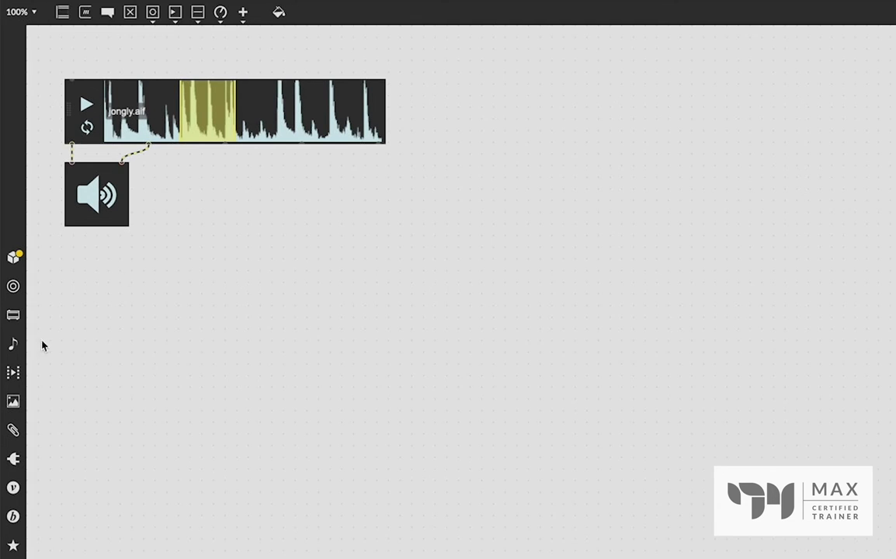
# - Add the built-in drumLoop audio file as a second clip in the playlist and shift the playlist aside
pyautogui.click(20, 348)
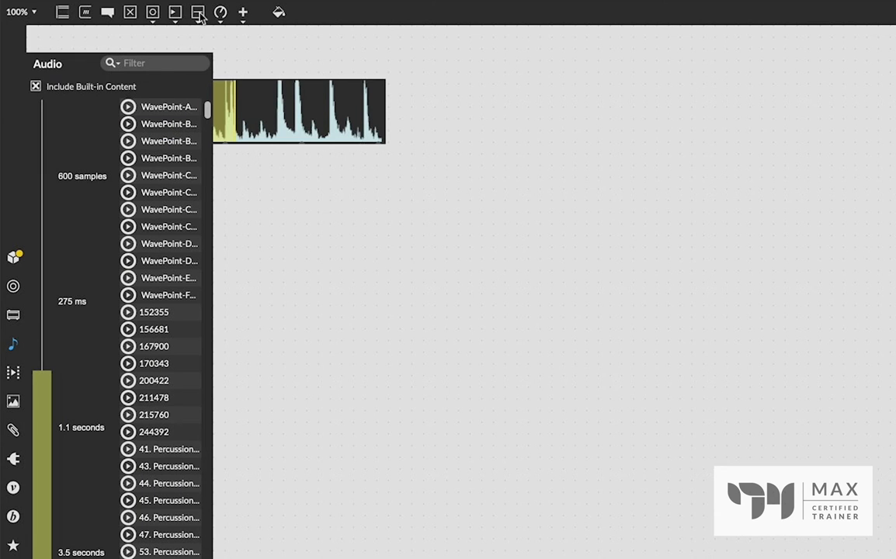
pyautogui.click(184, 68)
pyautogui.write('drum')
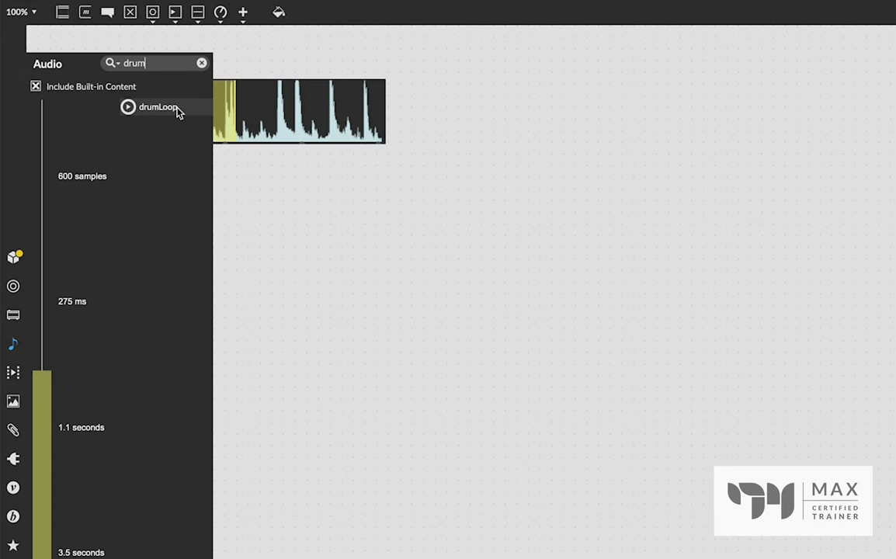
pyautogui.moveTo(178, 109); pyautogui.dragTo(259, 143)
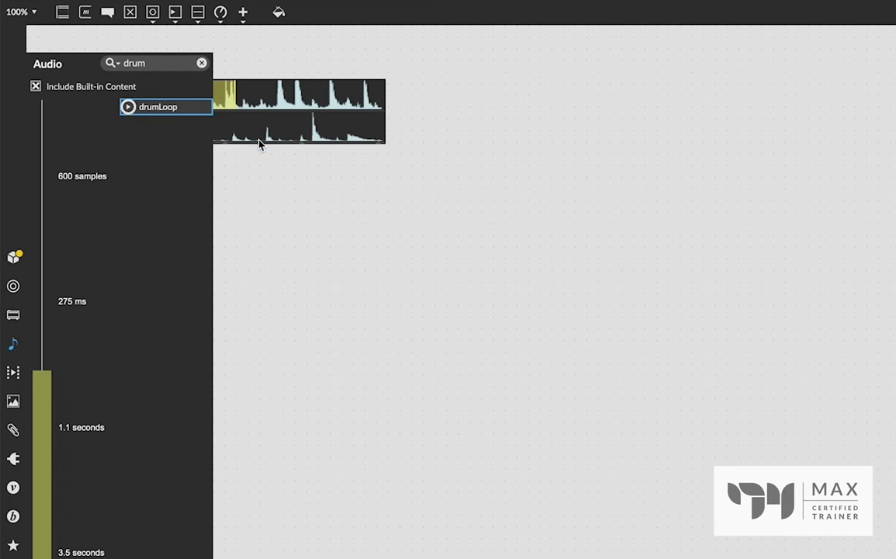
pyautogui.click(393, 121)
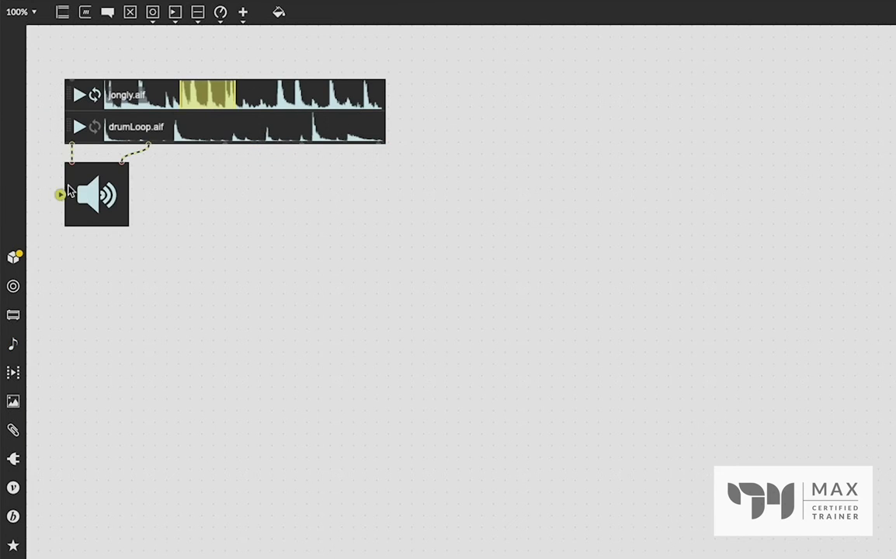
pyautogui.moveTo(240, 142); pyautogui.dragTo(326, 144)
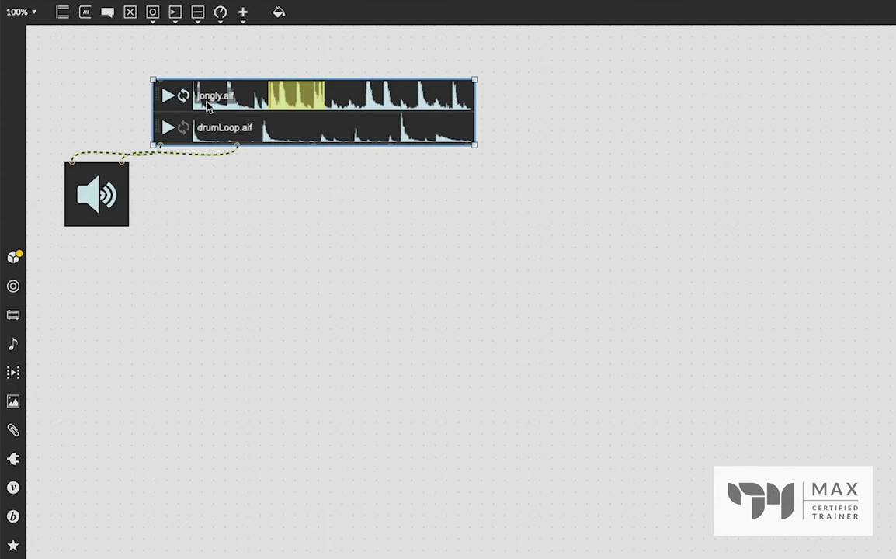
# - Find the built-in social audio file, preview it, and replace the playlist's drumLoop.aif clip with it
pyautogui.click(14, 345)
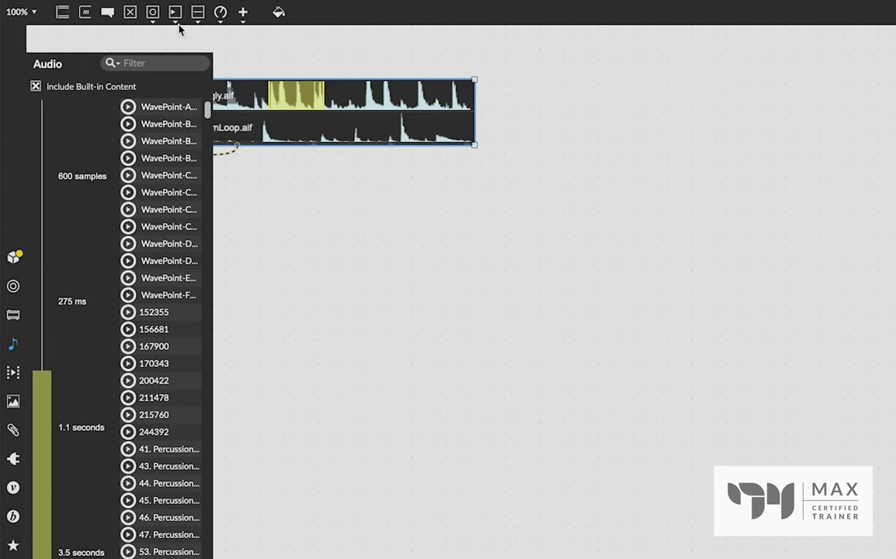
pyautogui.click(161, 59)
pyautogui.write('soci')
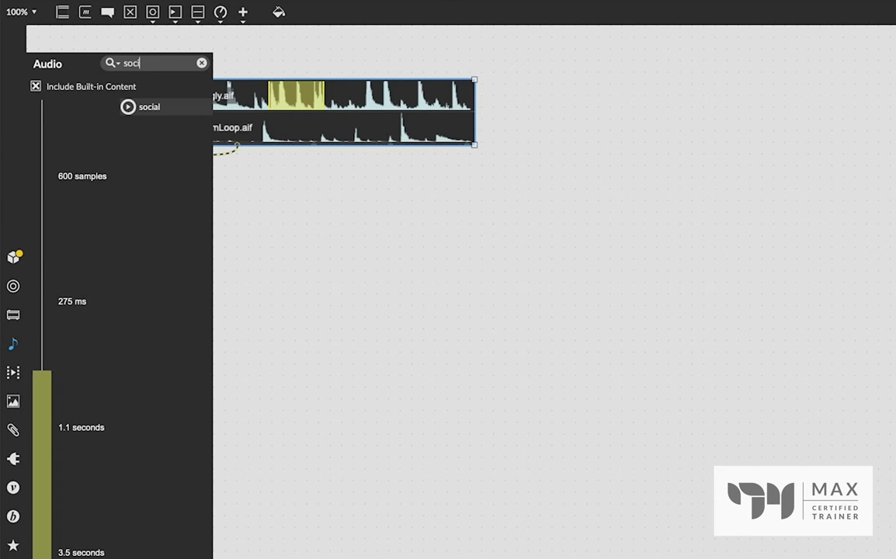
pyautogui.click(125, 108)
pyautogui.moveTo(155, 112); pyautogui.dragTo(262, 133)
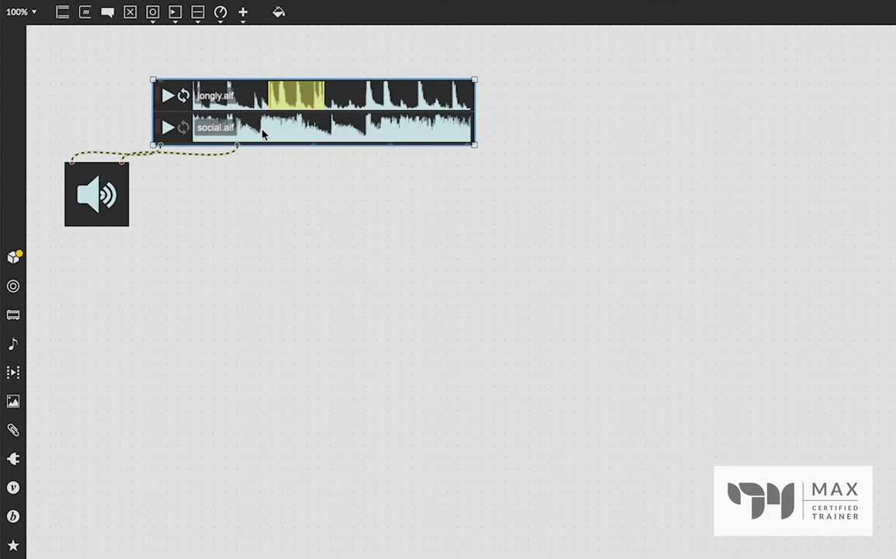
# - Add the built-in drumLoop audio file as a third clip below social.aif in the playlist
pyautogui.click(14, 344)
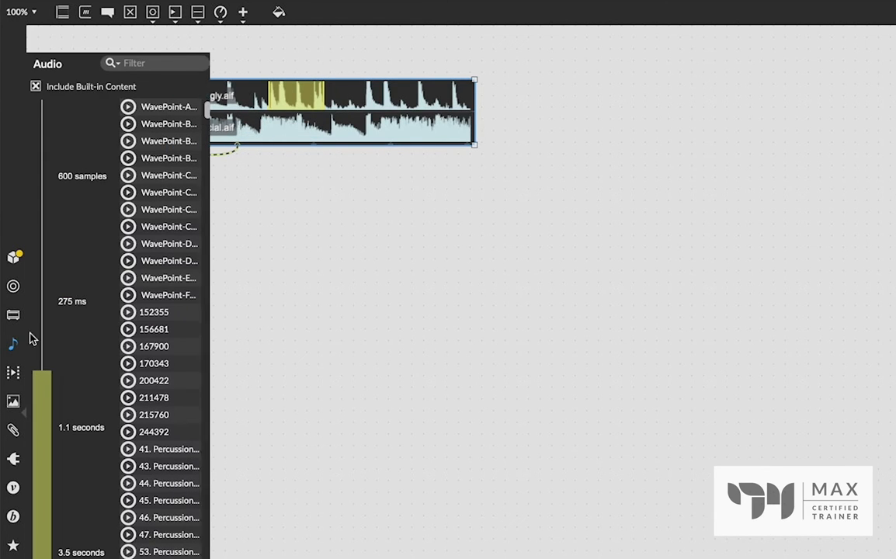
pyautogui.click(144, 62)
pyautogui.write('drum')
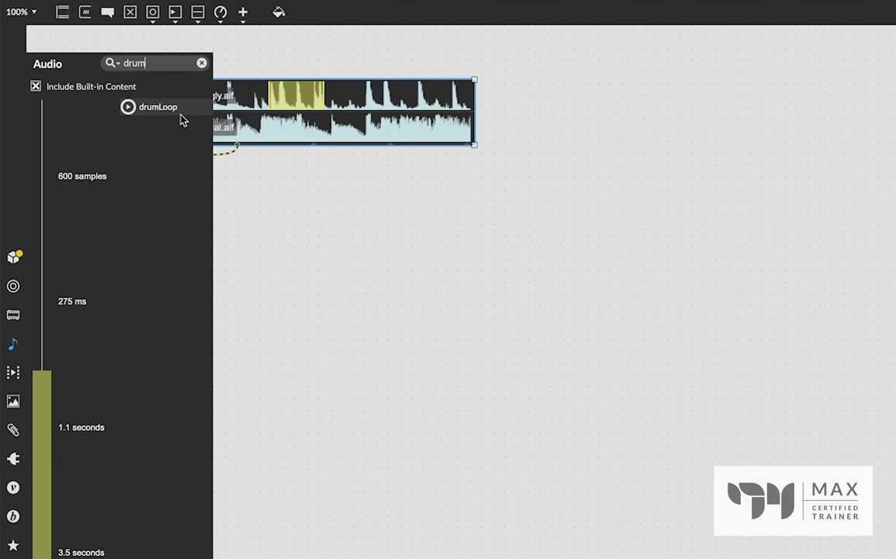
pyautogui.moveTo(177, 113); pyautogui.dragTo(298, 148)
pyautogui.moveTo(298, 147); pyautogui.dragTo(439, 136)
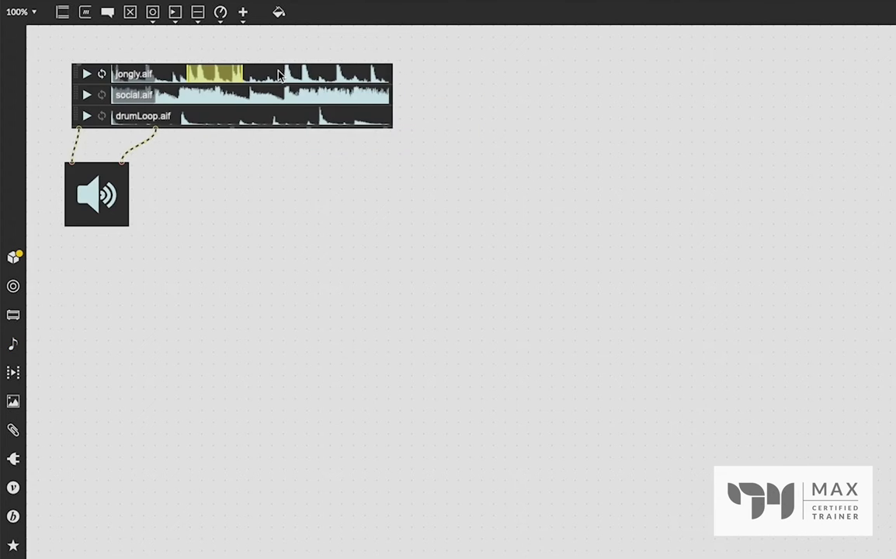
# - Reposition and enlarge the playlist above the ezdac~ object, and move the drumLoop.aif clip to the first place
pyautogui.moveTo(278, 74); pyautogui.dragTo(271, 71)
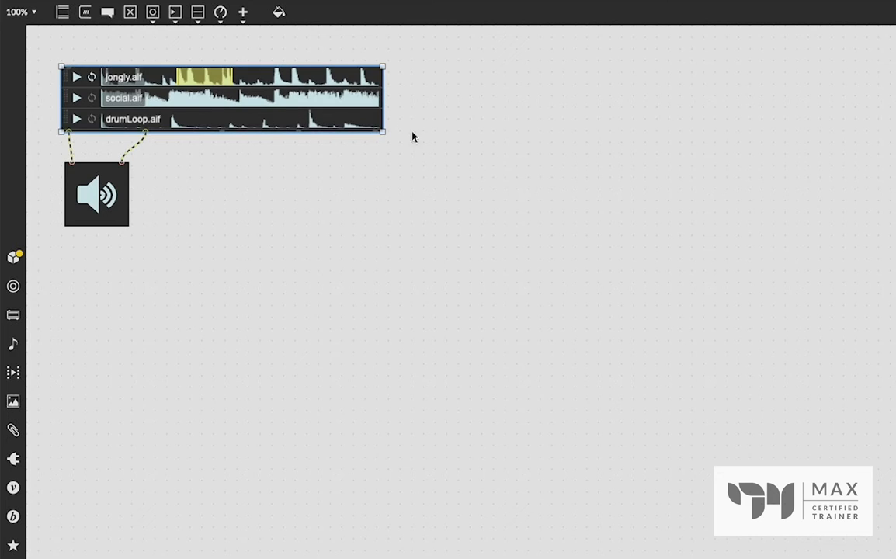
pyautogui.moveTo(381, 131); pyautogui.dragTo(424, 140)
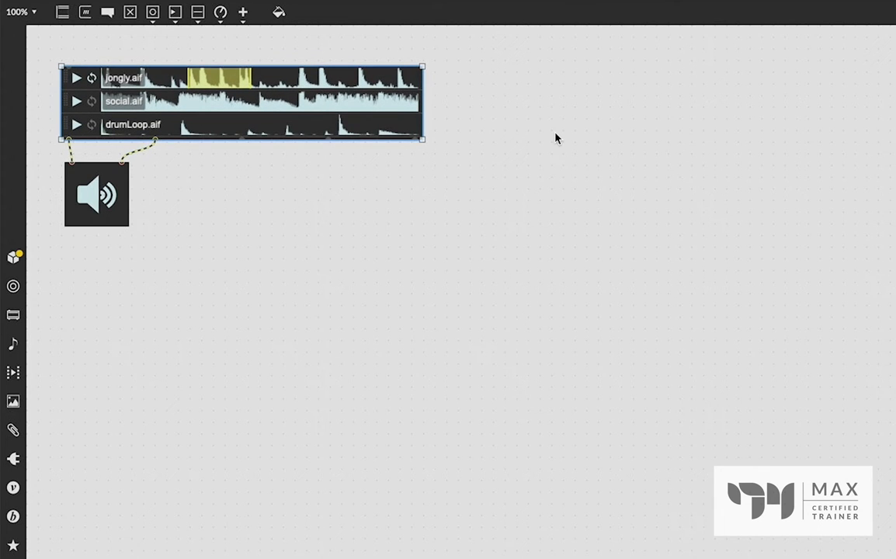
pyautogui.press('super+e')
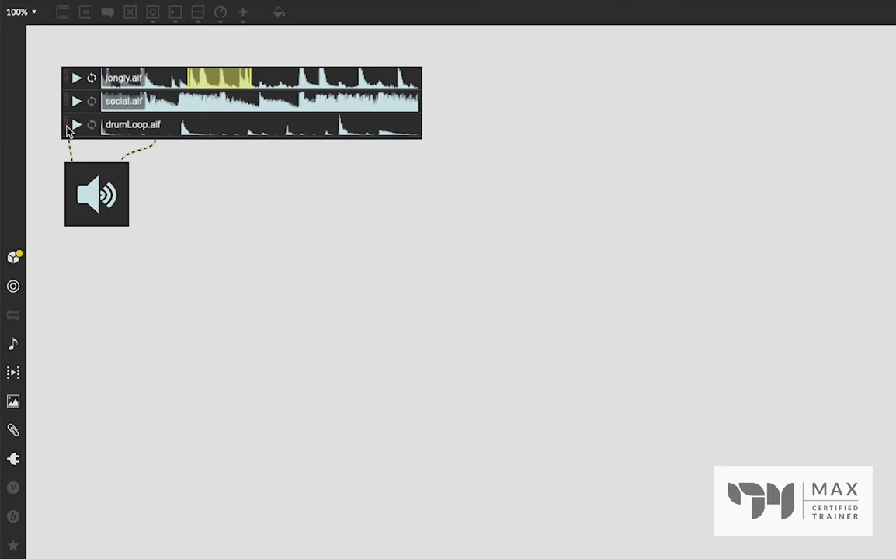
pyautogui.moveTo(67, 131); pyautogui.dragTo(76, 74)
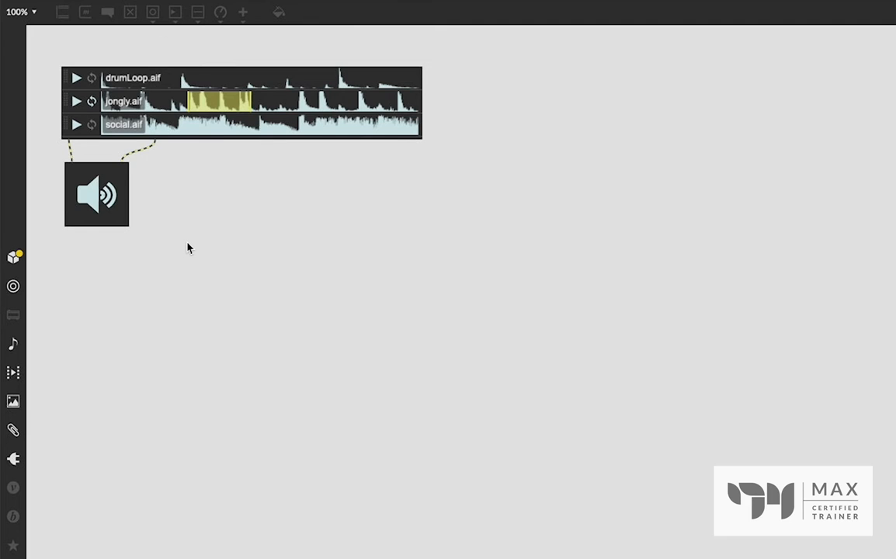
# - Audition the drumLoop.aif, jongly.aif and social.aif clips in turn by switching playback between them
pyautogui.click(78, 82)
pyautogui.click(76, 101)
pyautogui.click(77, 125)
pyautogui.click(76, 101)
pyautogui.click(77, 80)
# - Align the playlist with the ezdac~ object and move both down to free space above them in the unlocked patch
pyautogui.press('super+e')
pyautogui.moveTo(298, 73); pyautogui.dragTo(301, 78)
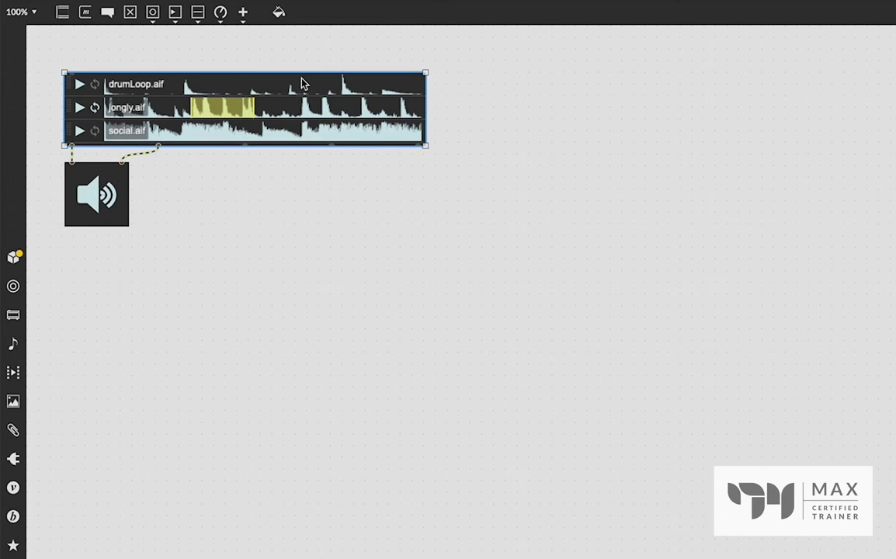
pyautogui.moveTo(256, 331); pyautogui.dragTo(84, 100)
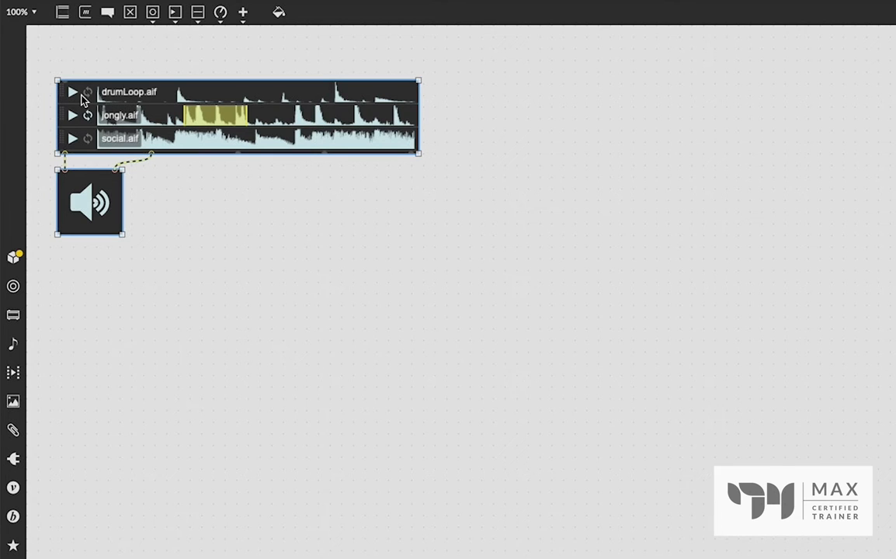
pyautogui.click(882, 230)
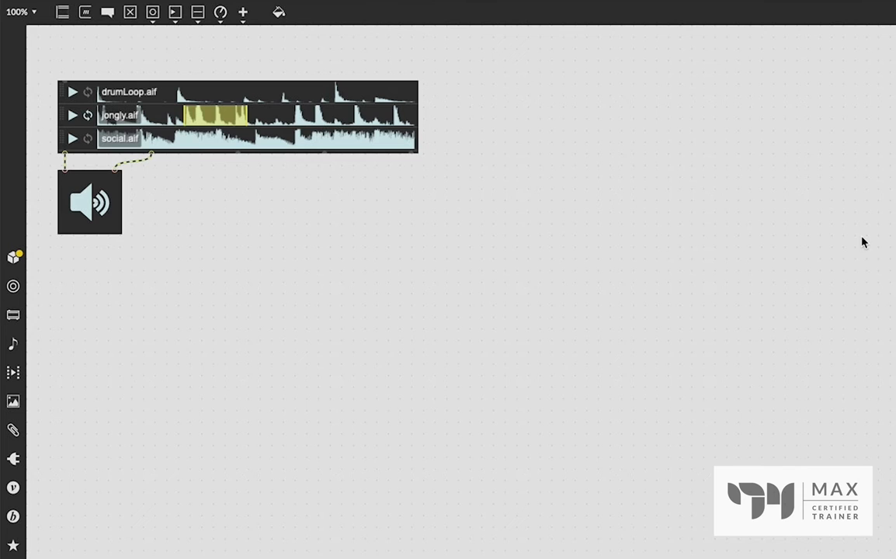
pyautogui.moveTo(397, 252); pyautogui.dragTo(99, 199)
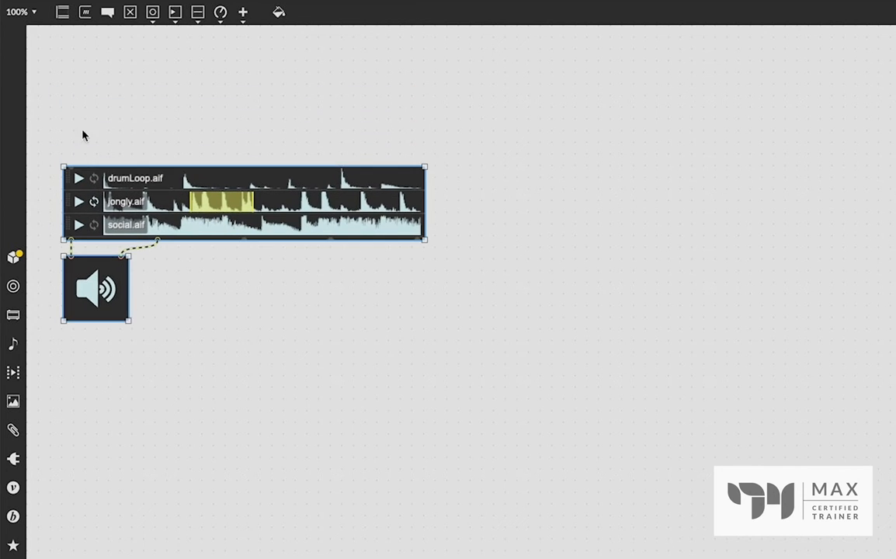
# - Add an attrui object above the playlist, align it with the playlist's edge, and connect it to the playlist's inlet
pyautogui.click(77, 104)
pyautogui.press('a')
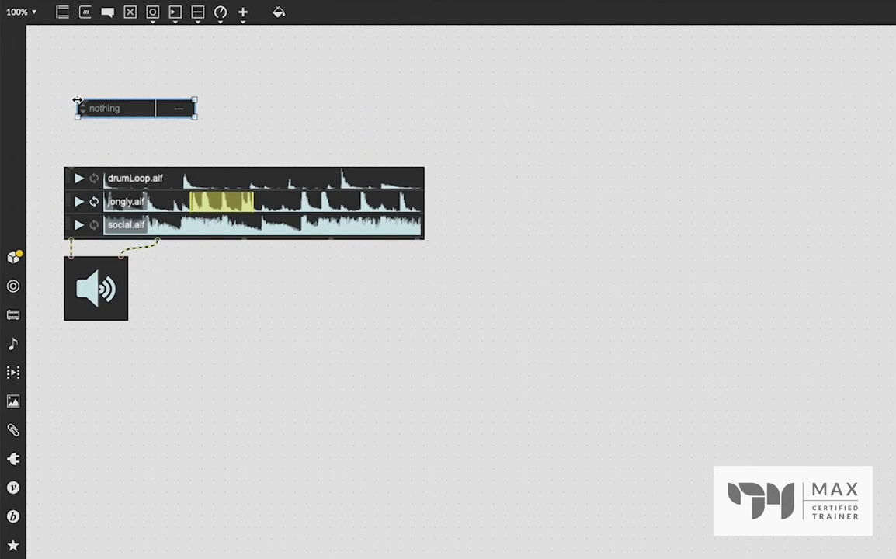
pyautogui.moveTo(106, 113); pyautogui.dragTo(90, 109)
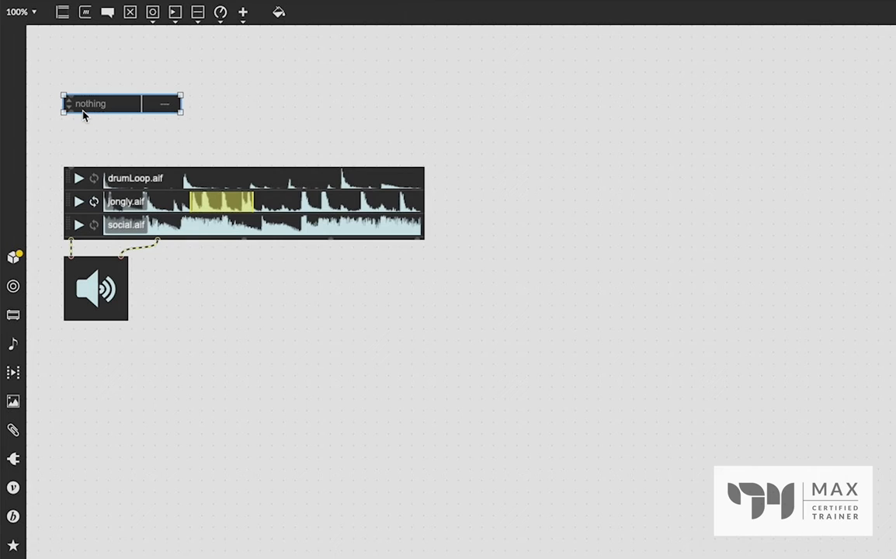
pyautogui.moveTo(69, 111); pyautogui.dragTo(70, 165)
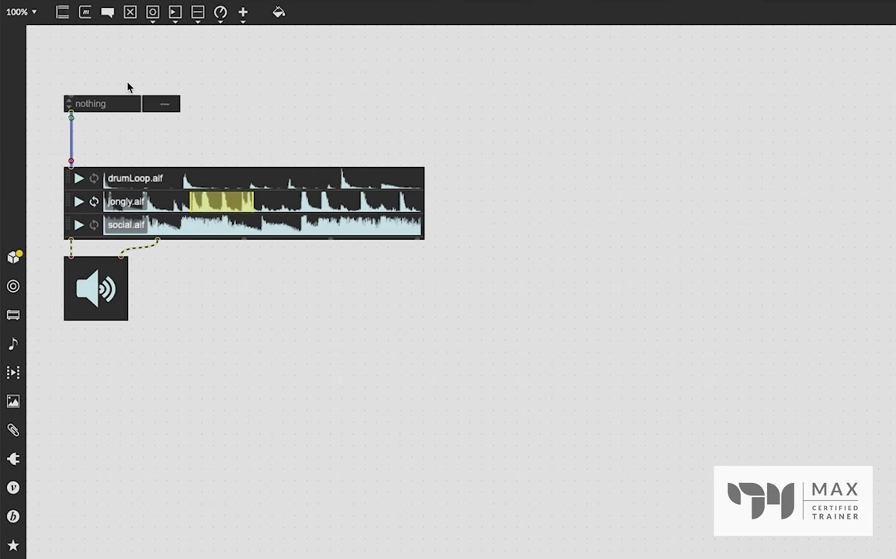
pyautogui.moveTo(115, 106); pyautogui.dragTo(116, 111)
pyautogui.press('super+e')
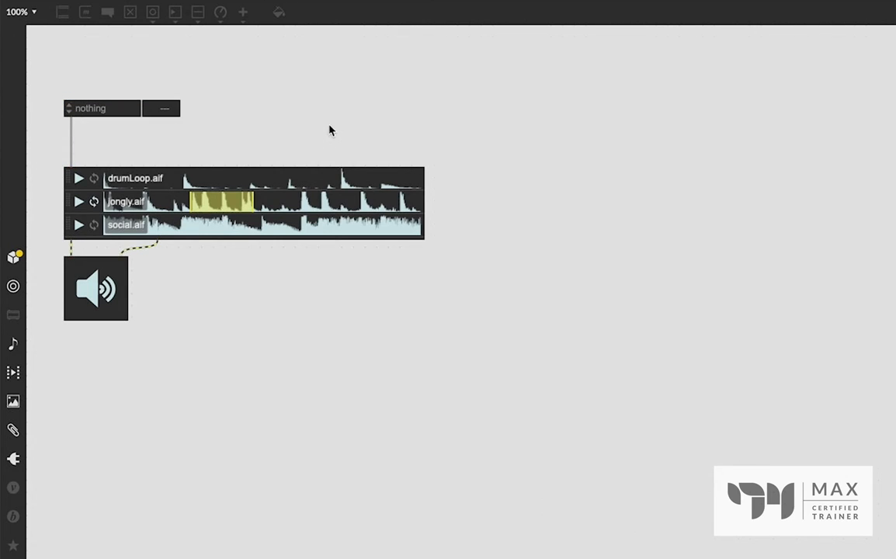
# - Assign the attrui object to the playlist's Turn on timestretching attribute and enable it
pyautogui.click(100, 111)
pyautogui.scroll(-3, 124, 194)
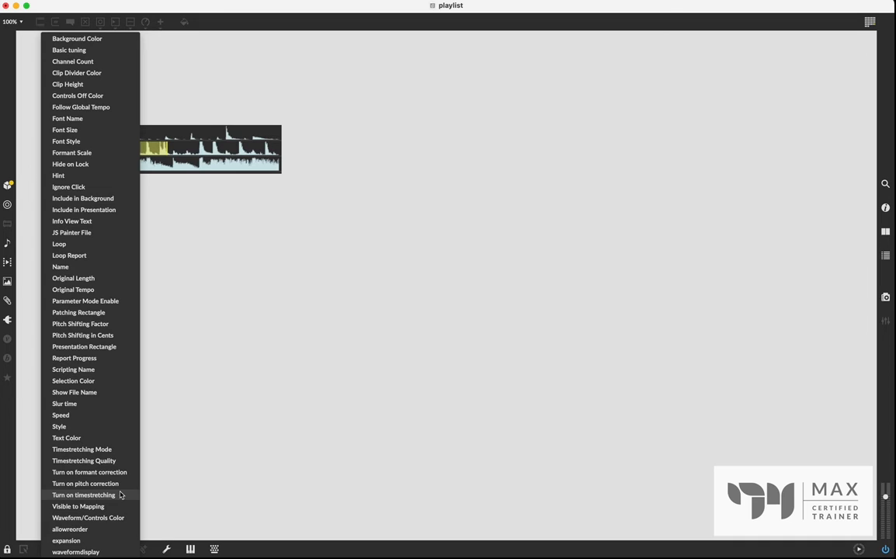
pyautogui.click(120, 495)
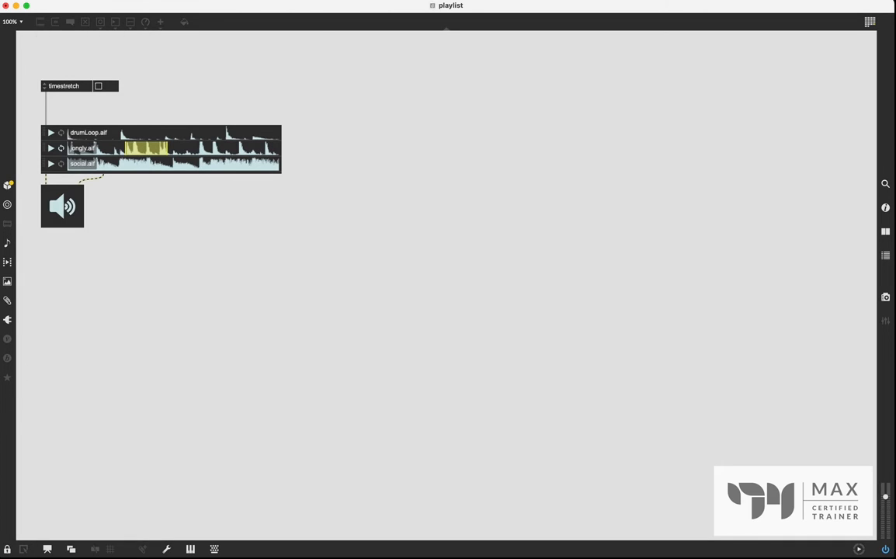
pyautogui.click(98, 87)
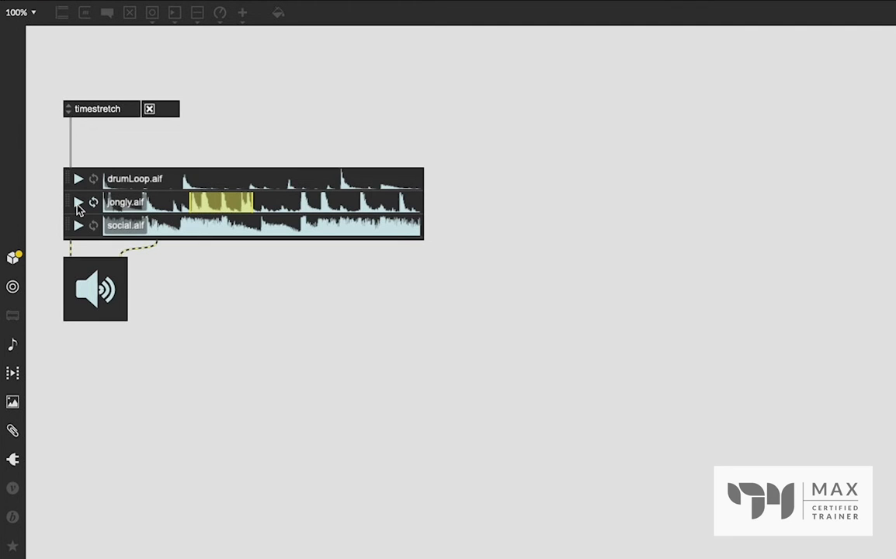
# - Add a "speed $1" message above the playlist in the unlocked patch and connect it to the playlist's inlet
pyautogui.hotkey('ctrl', 'e')
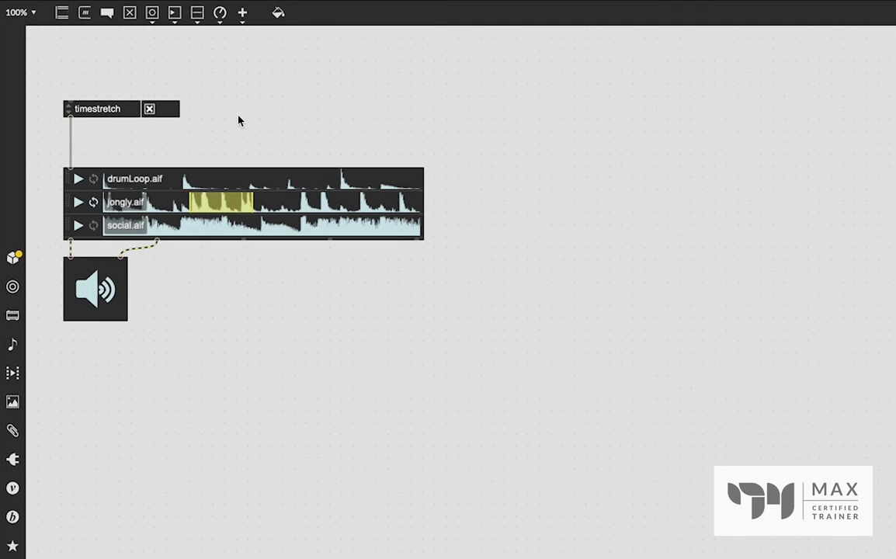
pyautogui.write('mspeed')
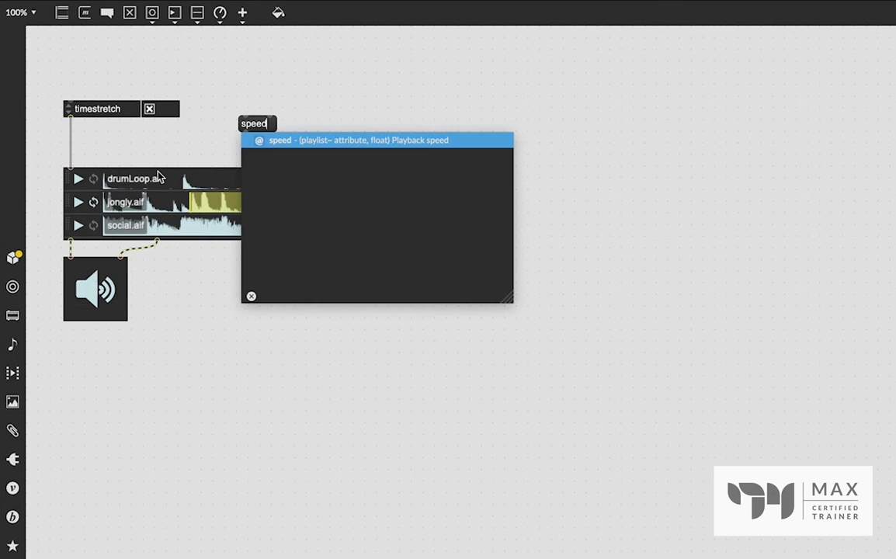
pyautogui.write('$1')
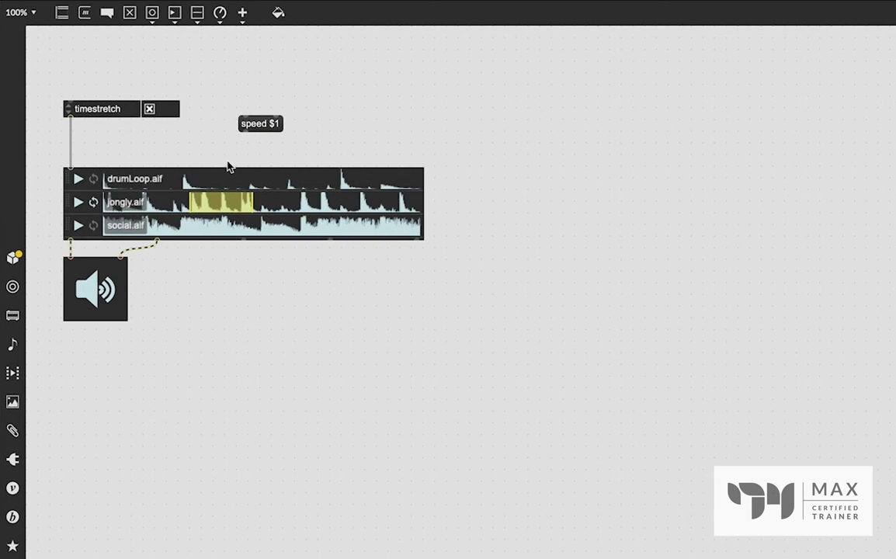
pyautogui.click(312, 130)
pyautogui.moveTo(243, 134); pyautogui.dragTo(72, 164)
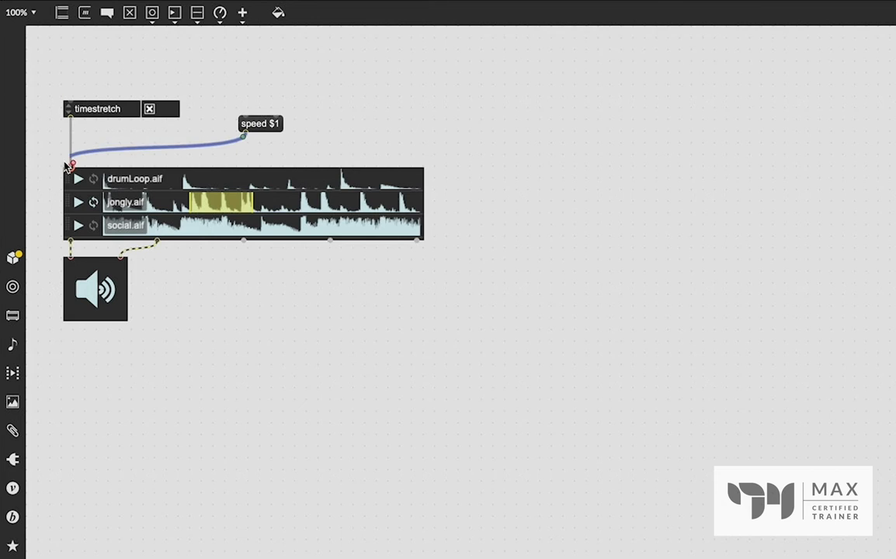
# - Add a floating-point number box connected to the speed $1 message, and move the playlist up slightly towards its controls
pyautogui.click(240, 80)
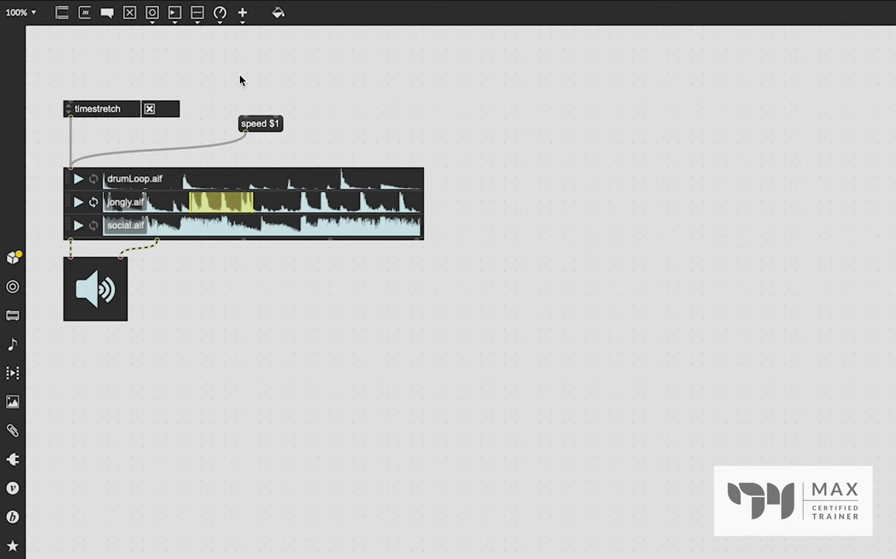
pyautogui.press('f')
pyautogui.moveTo(247, 93)
pyautogui.mouseDown()
pyautogui.moveTo(247, 118)
pyautogui.moveTo(259, 88)
pyautogui.mouseUp()
pyautogui.moveTo(240, 144)
pyautogui.moveTo(250, 231); pyautogui.dragTo(249, 220)
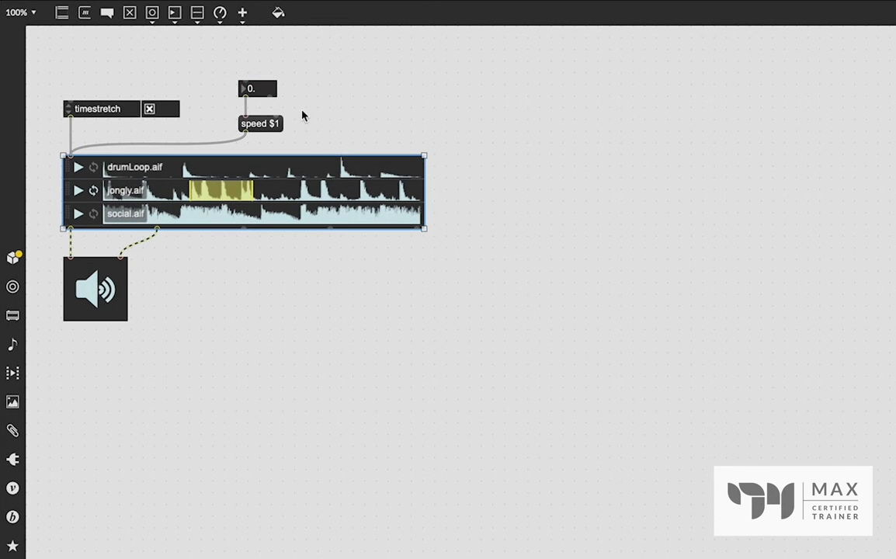
# - Lock the patch and audition jongly.aif with timestretch on while varying its playback speed, finishing at 0.1
pyautogui.press('super+e')
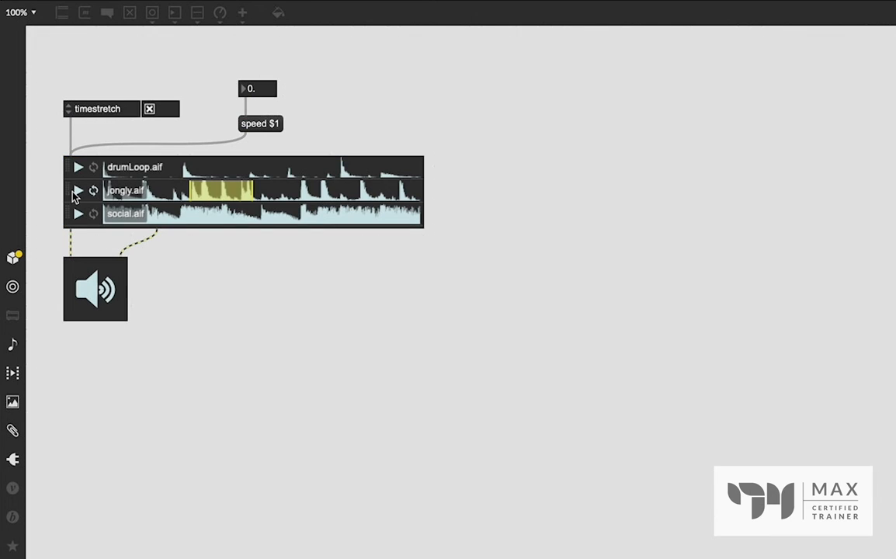
pyautogui.click(77, 190)
pyautogui.moveTo(250, 89)
pyautogui.mouseDown()
pyautogui.moveTo(250, 68)
pyautogui.moveTo(262, 90)
pyautogui.mouseUp()
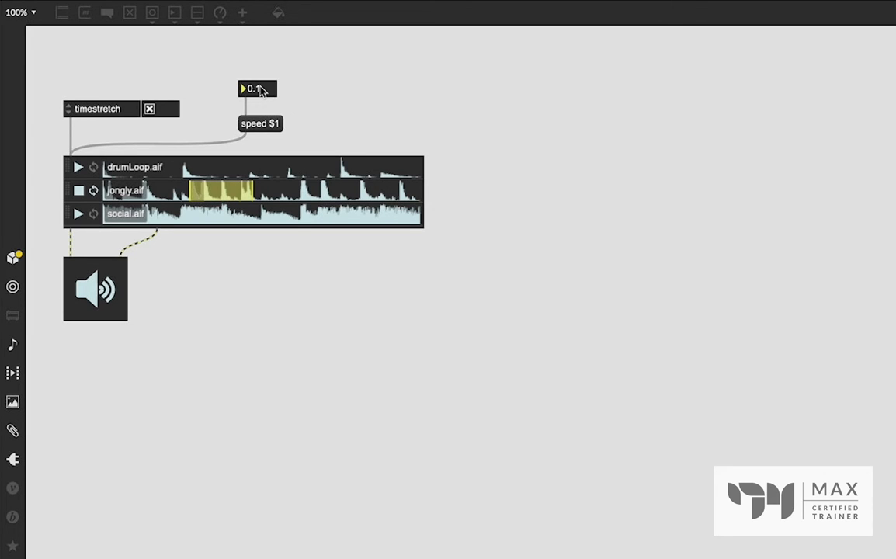
pyautogui.click(77, 191)
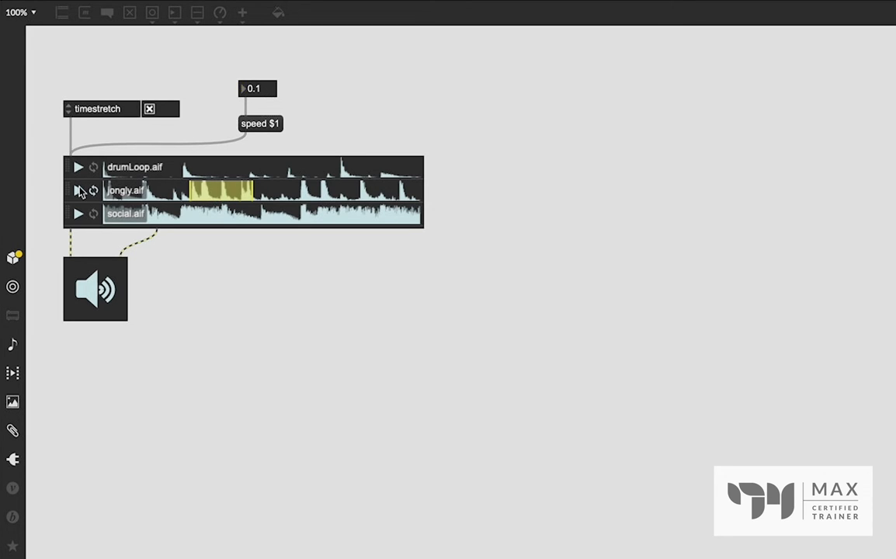
# - Toggle the timestretch setting and audition jongly.aif again while varying the speed, finishing at 0.5
pyautogui.click(150, 109)
pyautogui.click(77, 192)
pyautogui.moveTo(260, 91)
pyautogui.mouseDown()
pyautogui.moveTo(260, 70)
pyautogui.moveTo(258, 91)
pyautogui.mouseUp()
pyautogui.click(78, 192)
# - Add a second attrui object connected to the playlist's inlet and assign it to the Pitch Shifting in Cents attribute
pyautogui.press('super+e')
pyautogui.press('a')
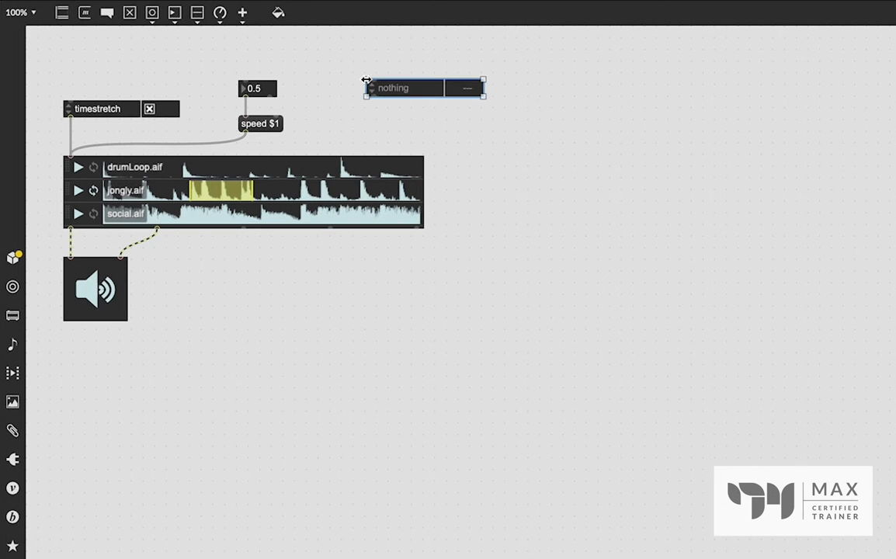
pyautogui.moveTo(373, 97); pyautogui.dragTo(69, 156)
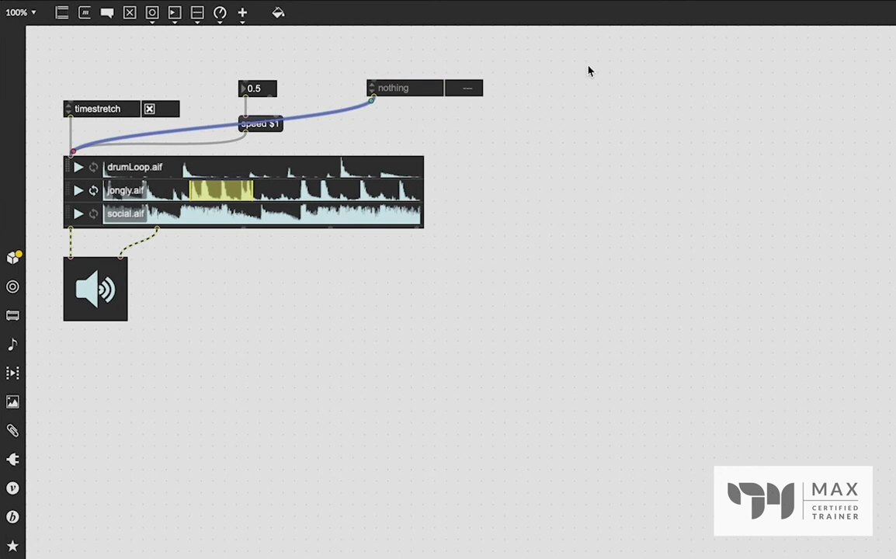
pyautogui.click(619, 108)
pyautogui.click(404, 88)
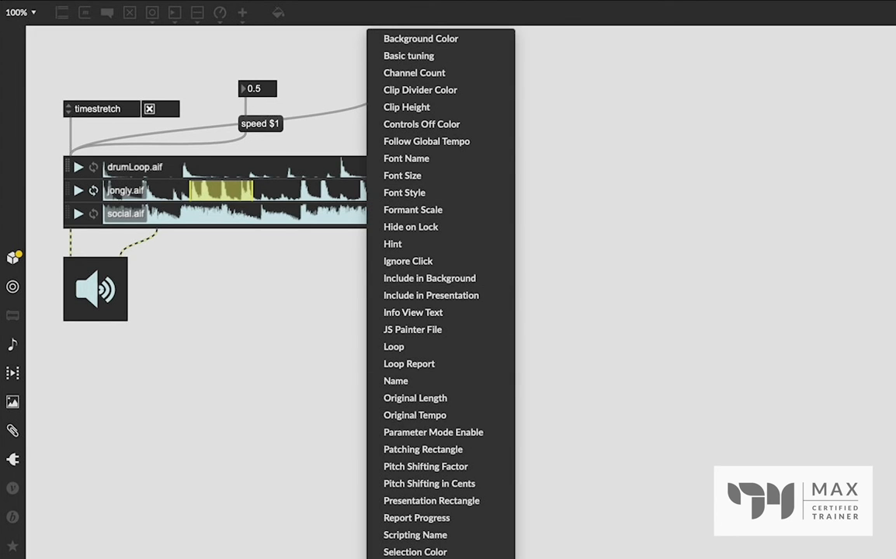
pyautogui.click(494, 492)
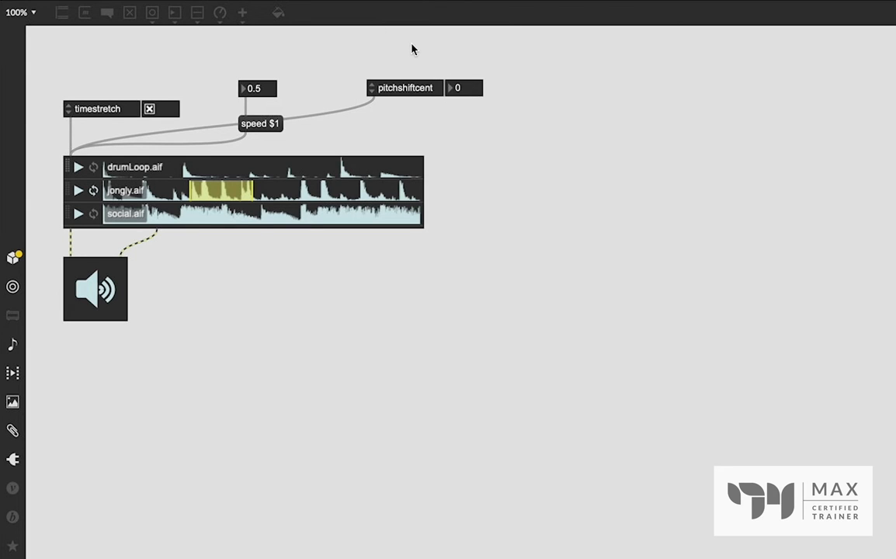
# - Move the pitchshiftcent control beside the speed $1 message, lower the timestretch control closer to the playlist, and lock the patch
pyautogui.hotkey('ctrl', 'e')
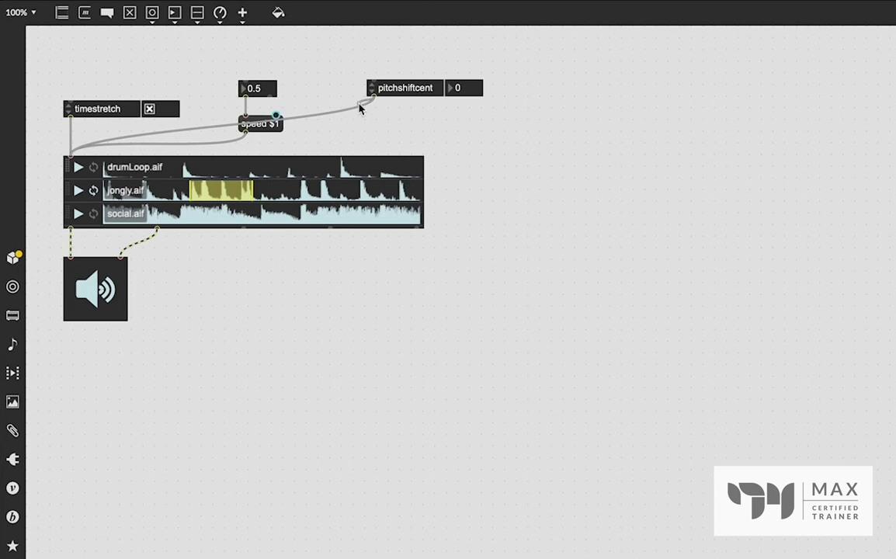
pyautogui.moveTo(404, 96); pyautogui.dragTo(345, 132)
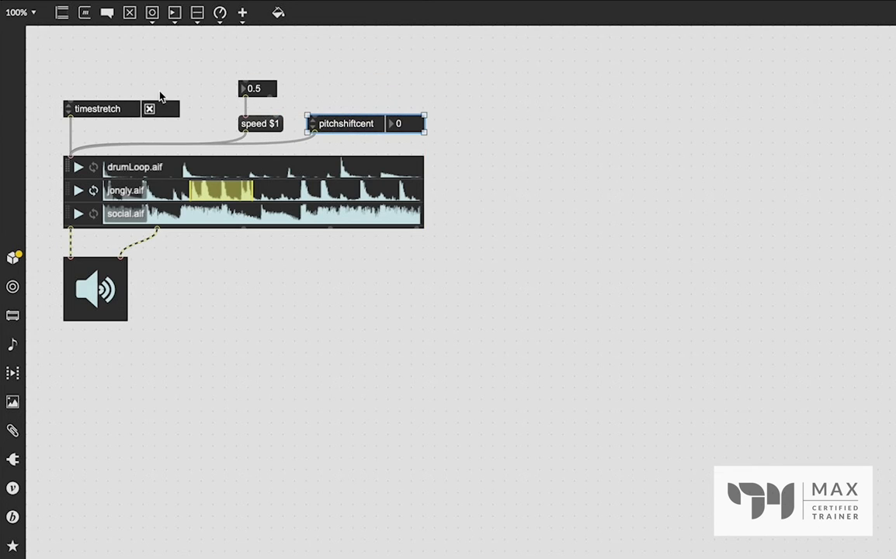
pyautogui.moveTo(125, 110); pyautogui.dragTo(124, 122)
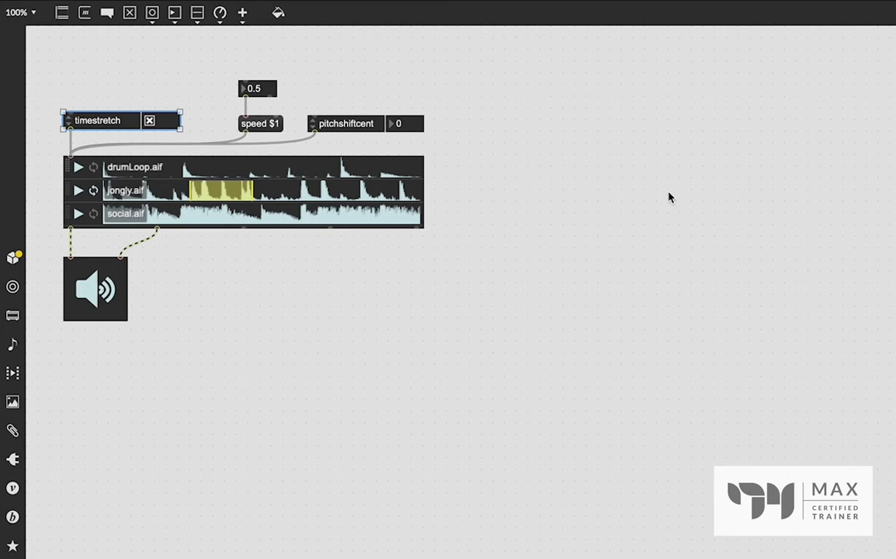
pyautogui.press('super+e')
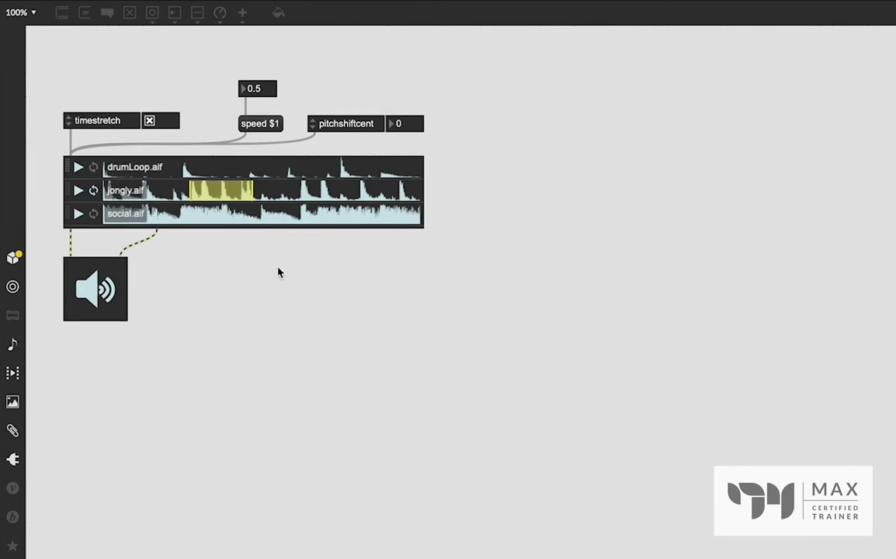